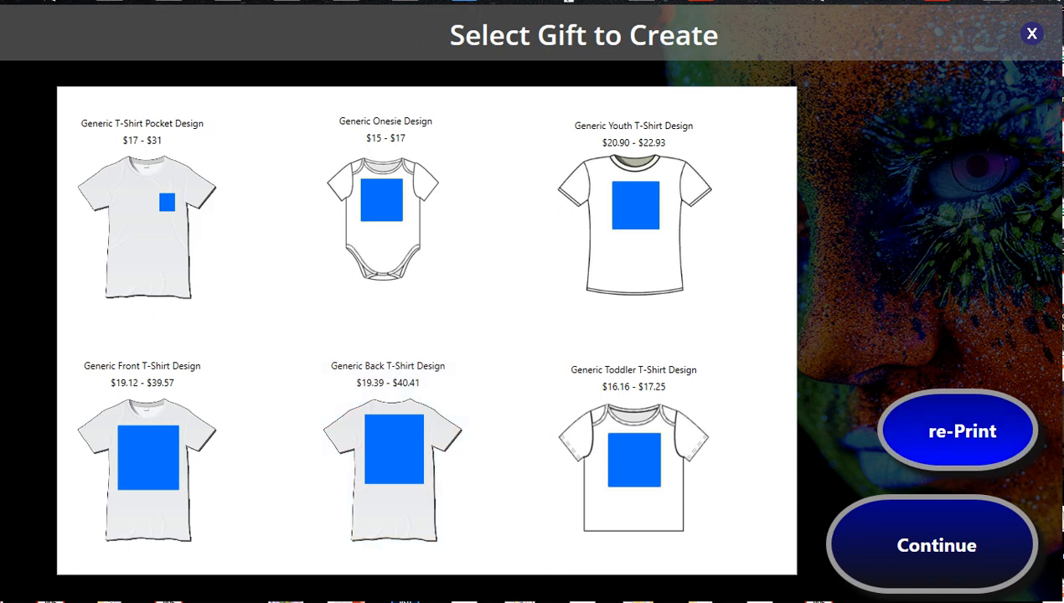
Step: Start a Generic Back T-Shirt Design and set the design size to 2/3
{"action": "left_click", "coordinate": [410, 456]}
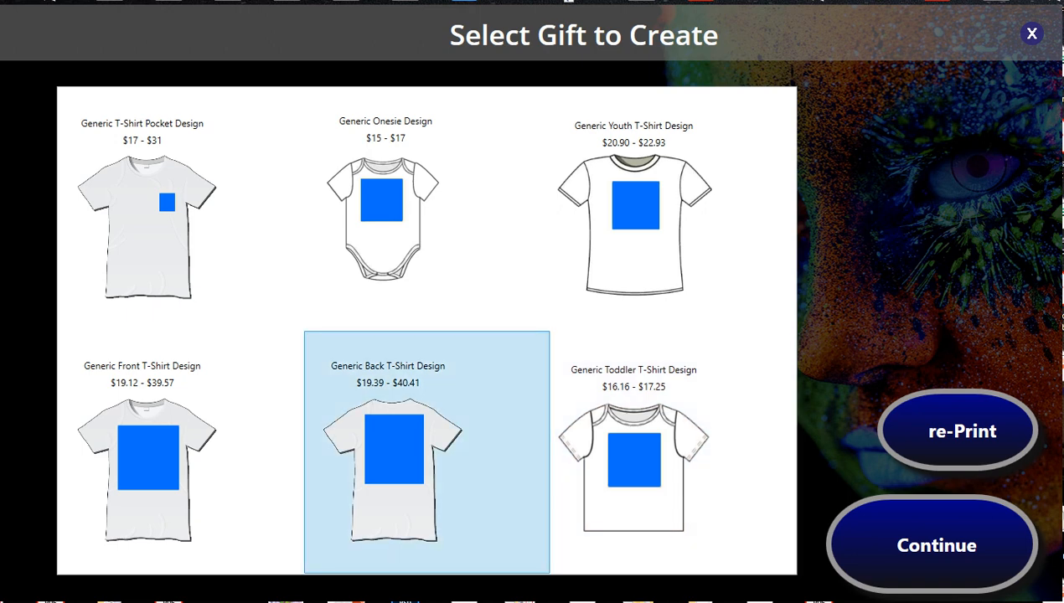
{"action": "left_click", "coordinate": [936, 545]}
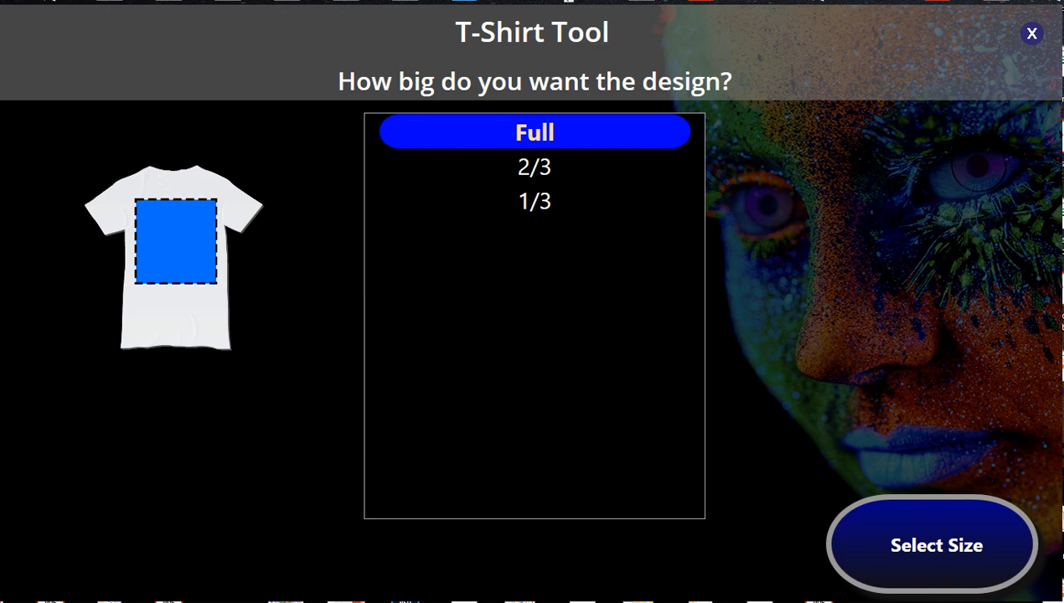
{"action": "left_click", "coordinate": [534, 167]}
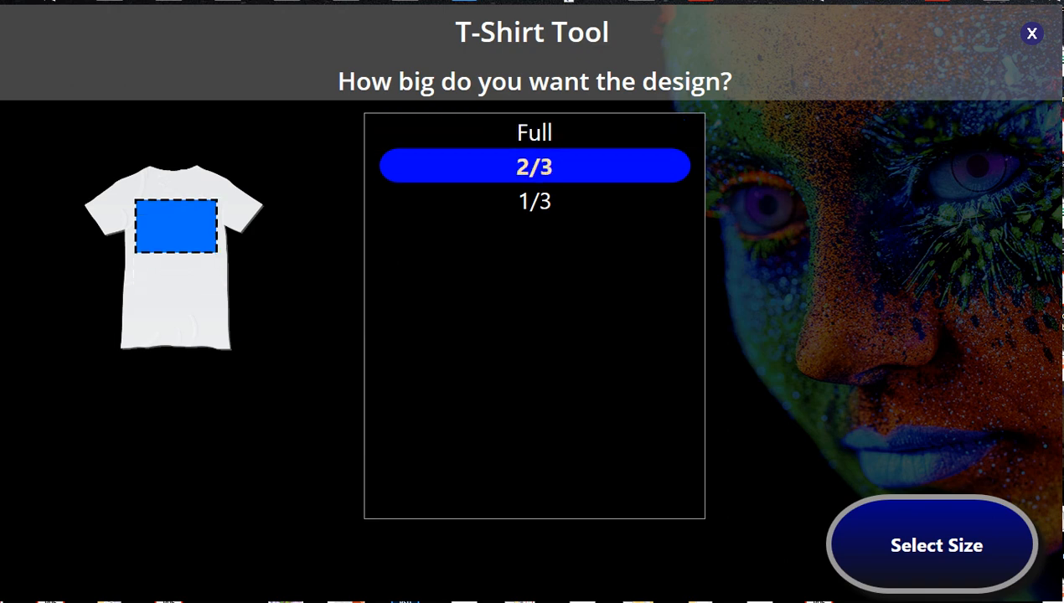
{"action": "left_click", "coordinate": [534, 201]}
{"action": "left_click", "coordinate": [534, 166]}
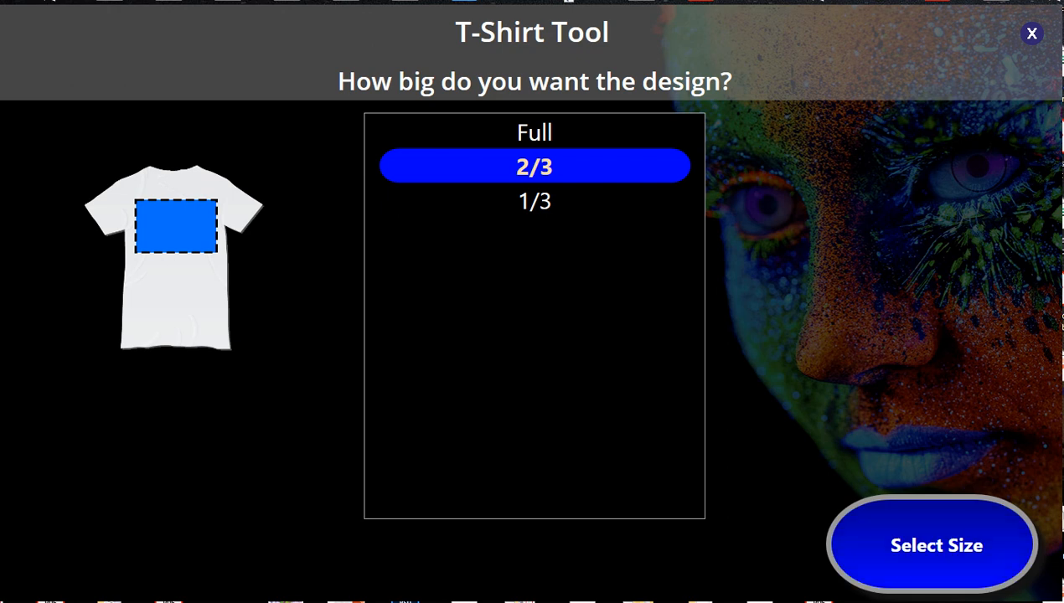
{"action": "left_click", "coordinate": [936, 545]}
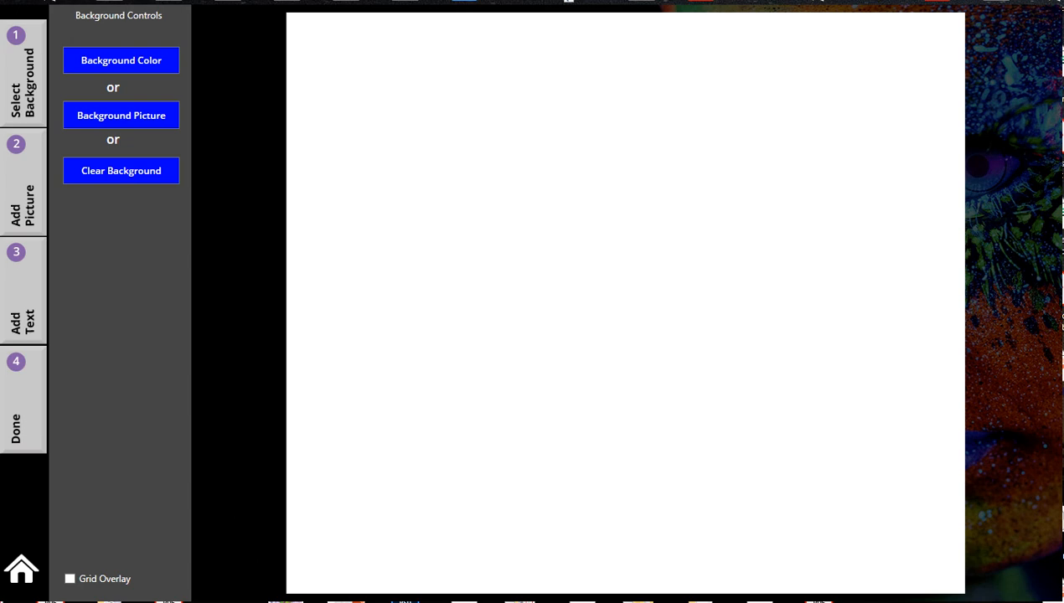
Step: Fill the design's background with bright green from the basic colors
{"action": "left_click", "coordinate": [120, 60]}
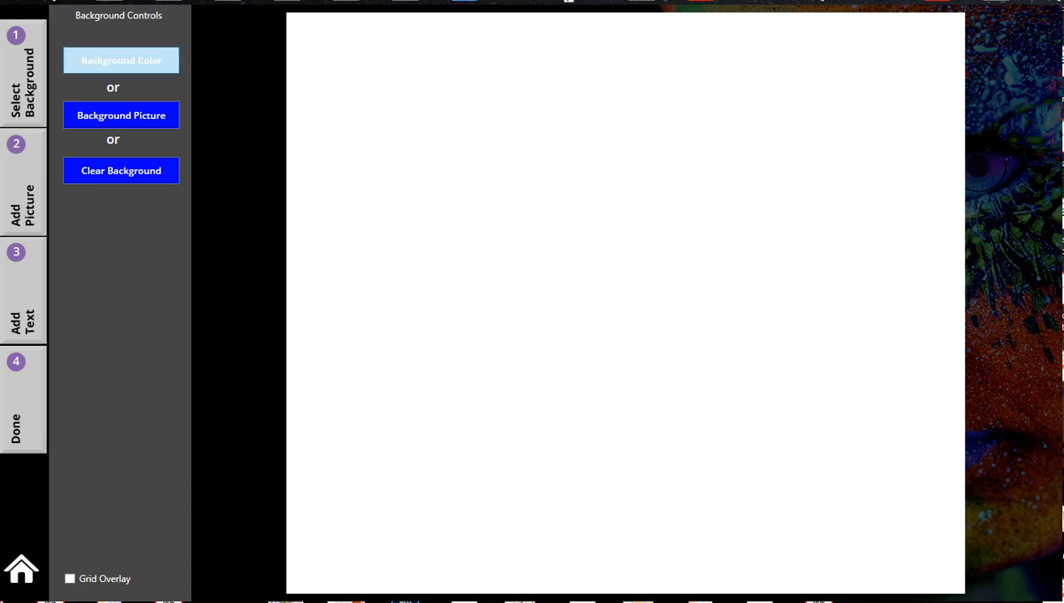
{"action": "left_click", "coordinate": [500, 160]}
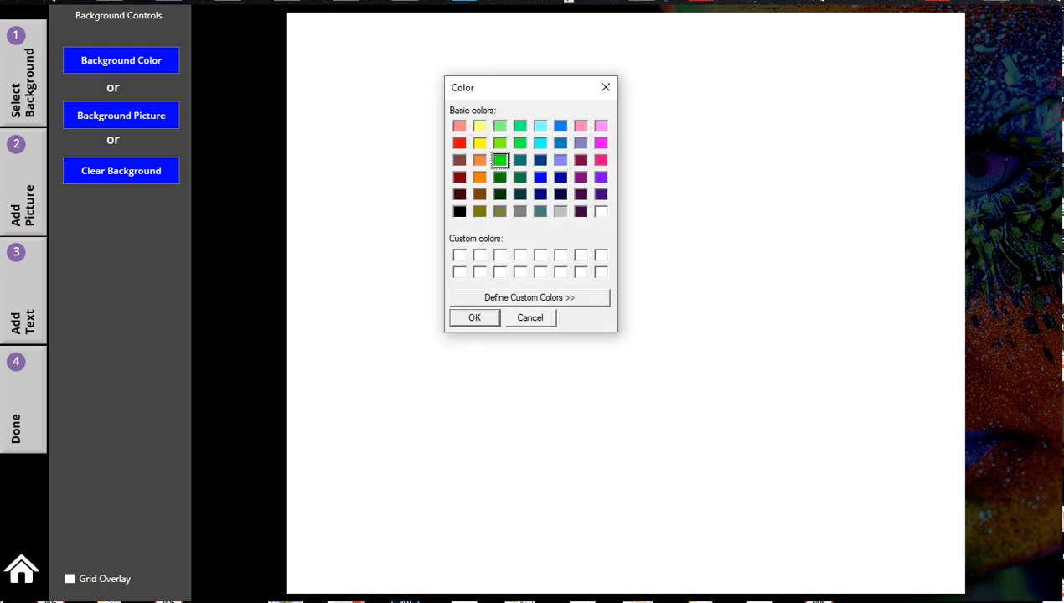
{"action": "key", "text": "Return"}
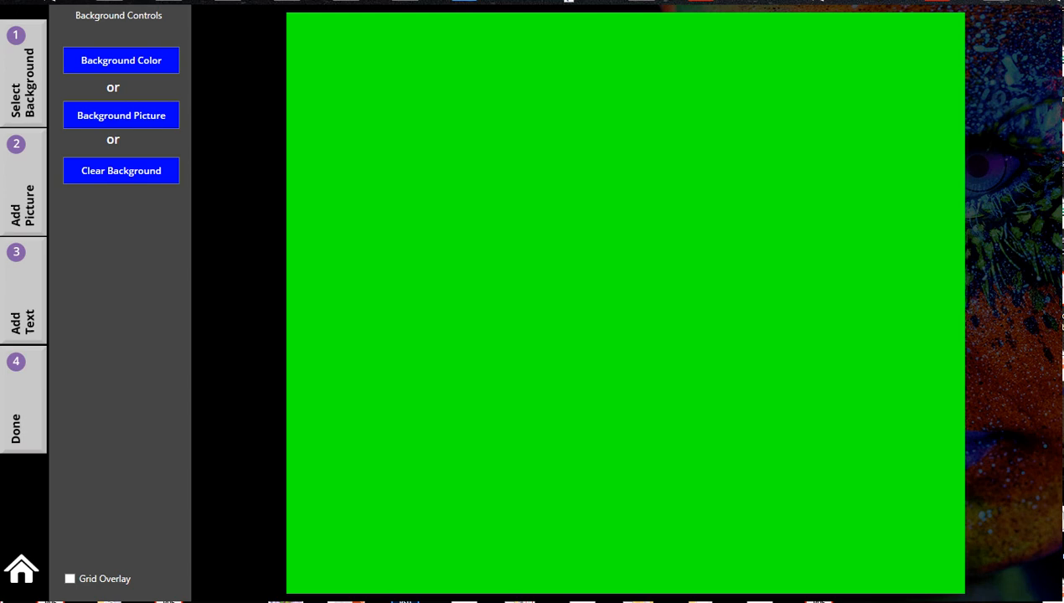
Step: Check the phone and drop folder sources for a background picture without choosing one, and clear the green background
{"action": "left_click", "coordinate": [121, 115]}
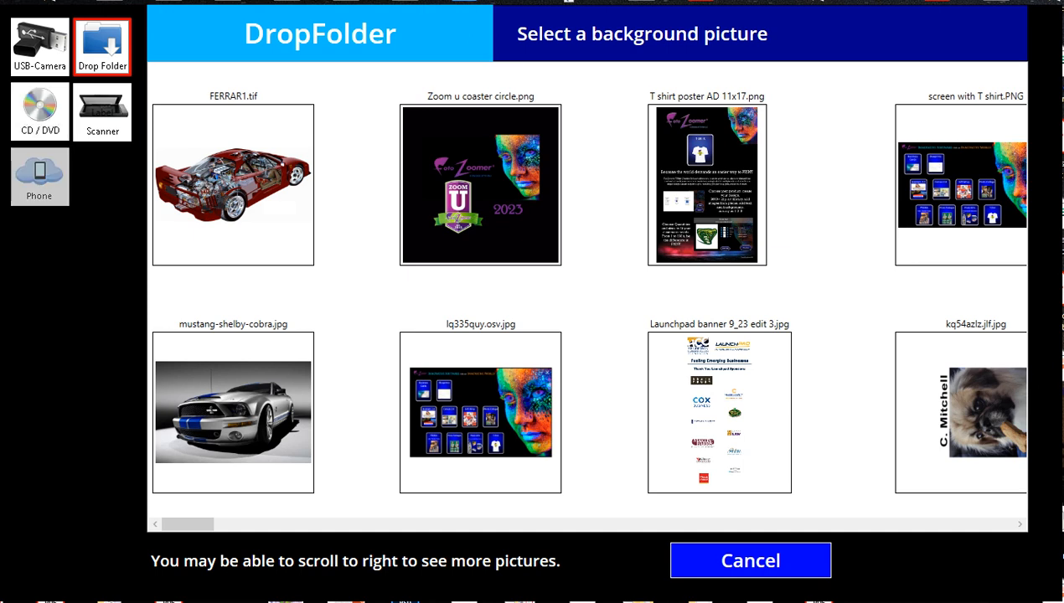
{"action": "left_click", "coordinate": [39, 177]}
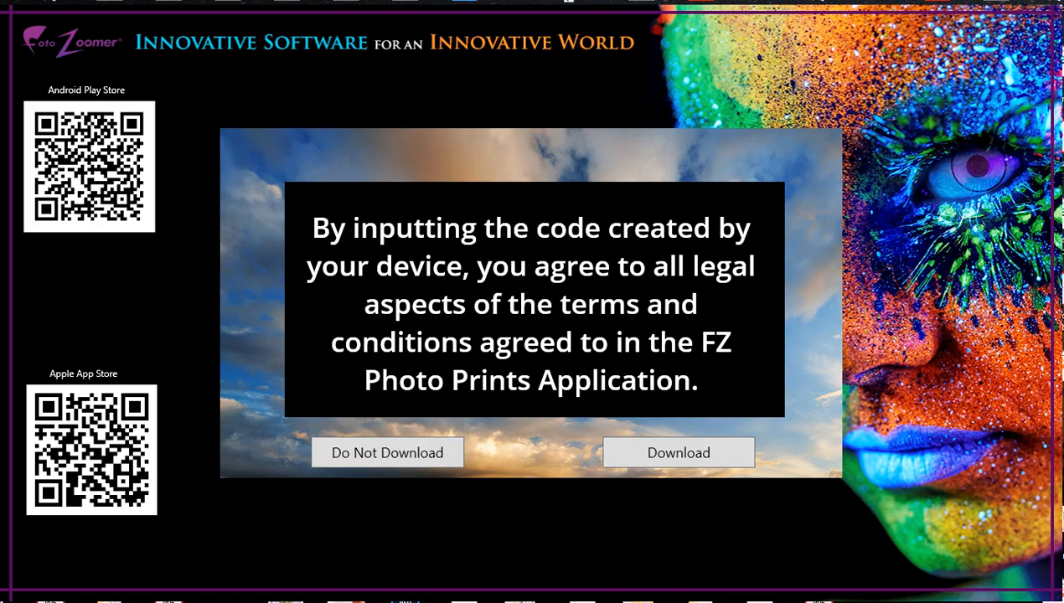
{"action": "left_click", "coordinate": [387, 453]}
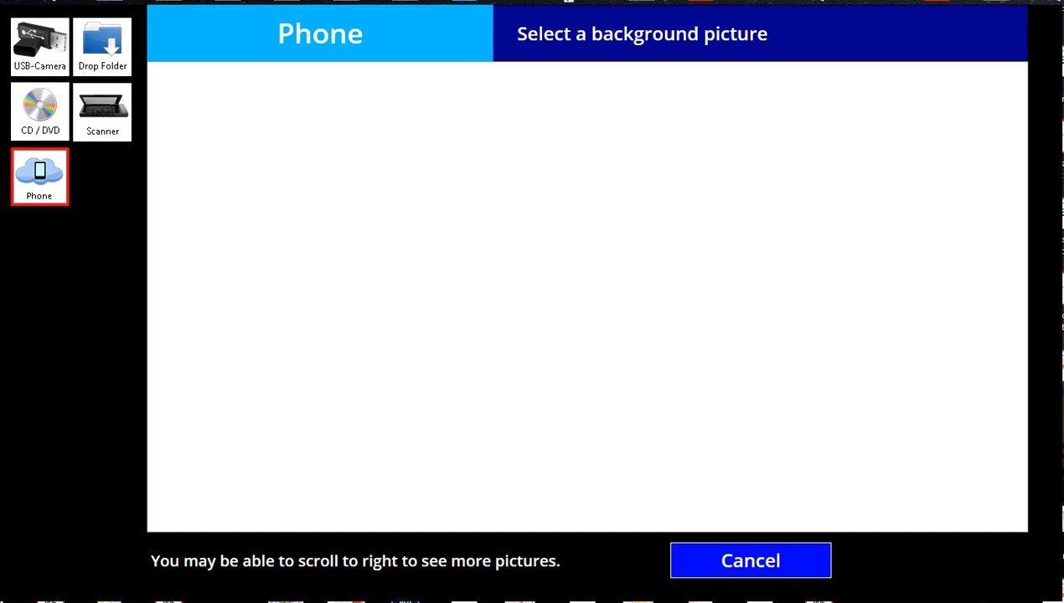
{"action": "left_click", "coordinate": [102, 46]}
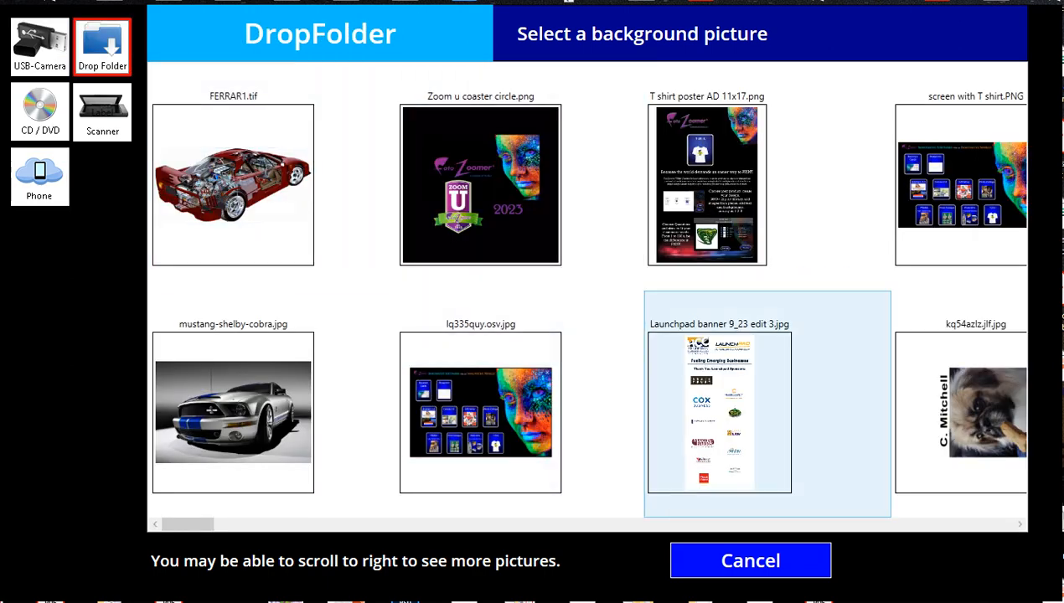
{"action": "left_click", "coordinate": [750, 560]}
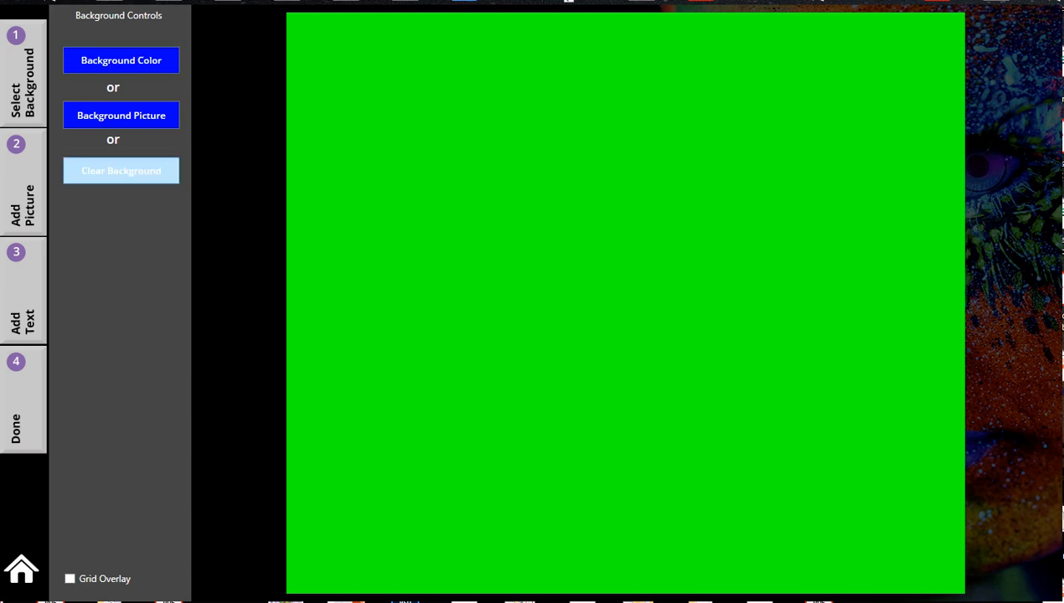
{"action": "left_click", "coordinate": [120, 170]}
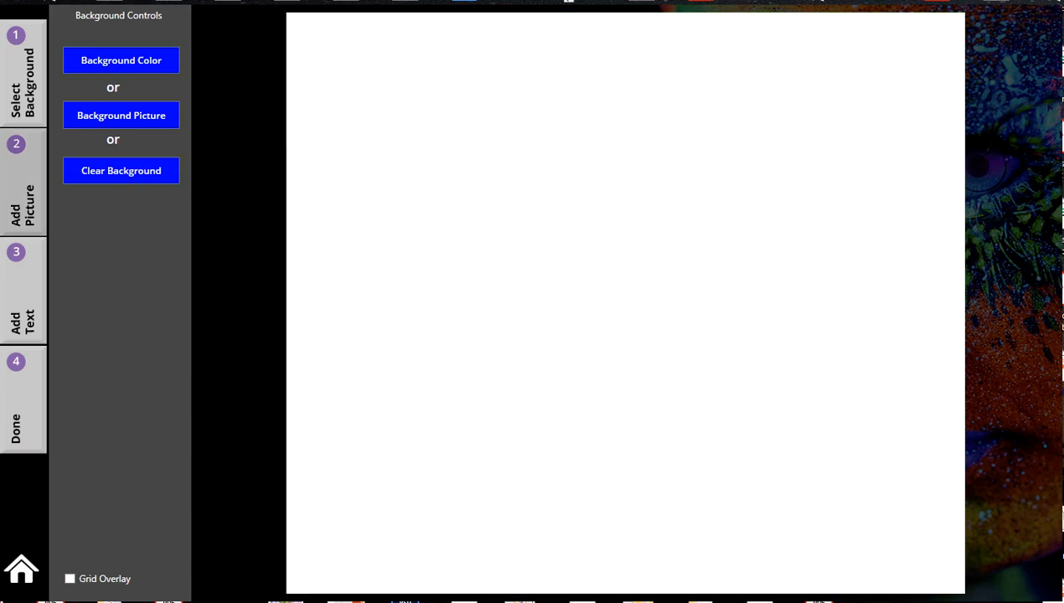
Step: Add the yellow sugar skull picture skull09.pngx from the Skull clip art to the design
{"action": "left_click", "coordinate": [23, 182]}
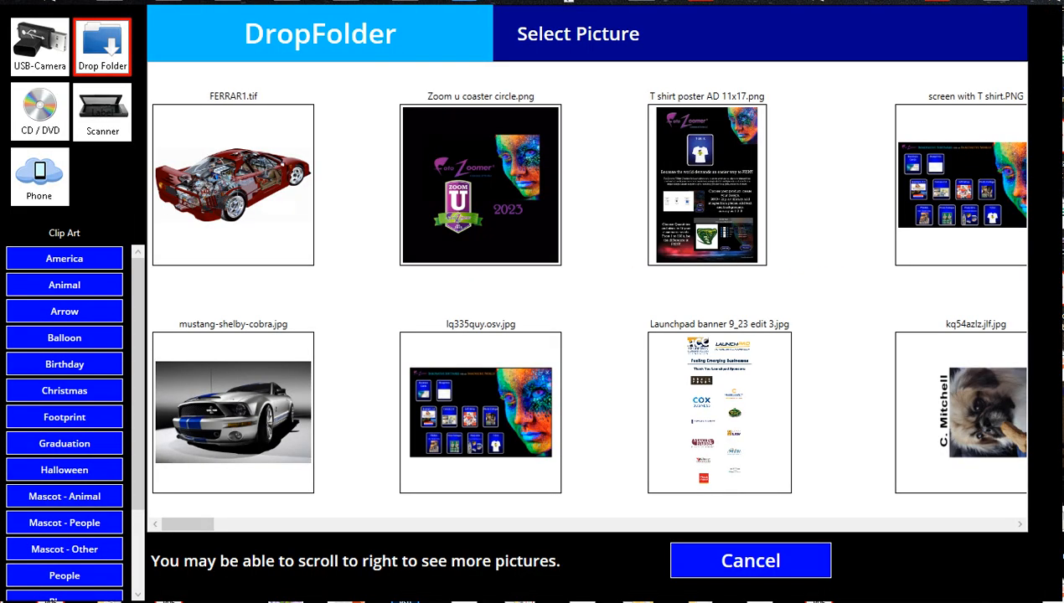
{"action": "scroll", "coordinate": [65, 284], "scroll_direction": "down", "scroll_amount": 2}
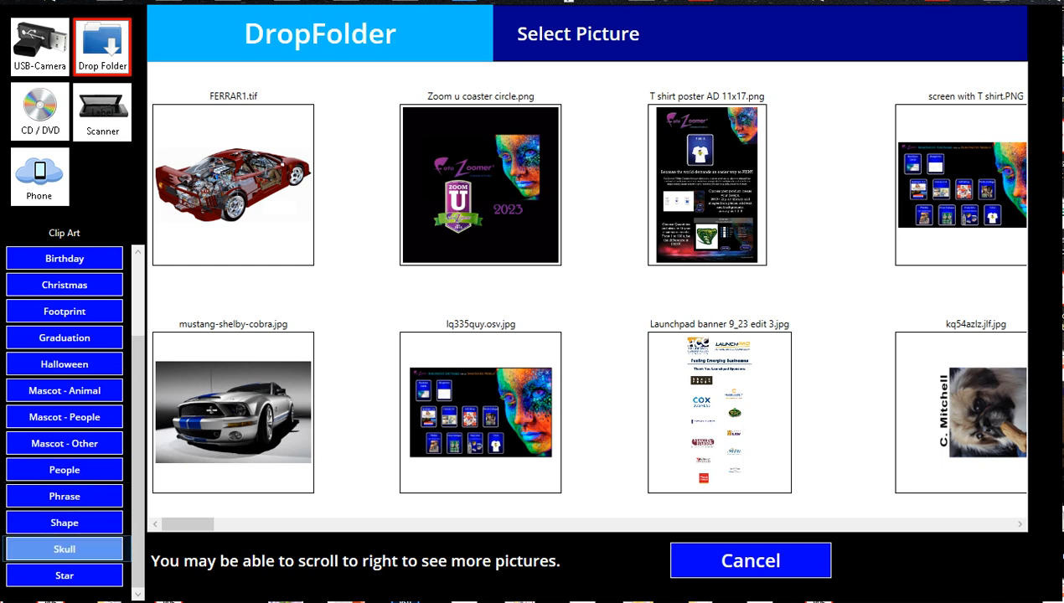
{"action": "left_click", "coordinate": [65, 549]}
{"action": "scroll", "coordinate": [368, 185], "scroll_direction": "right", "scroll_amount": 5}
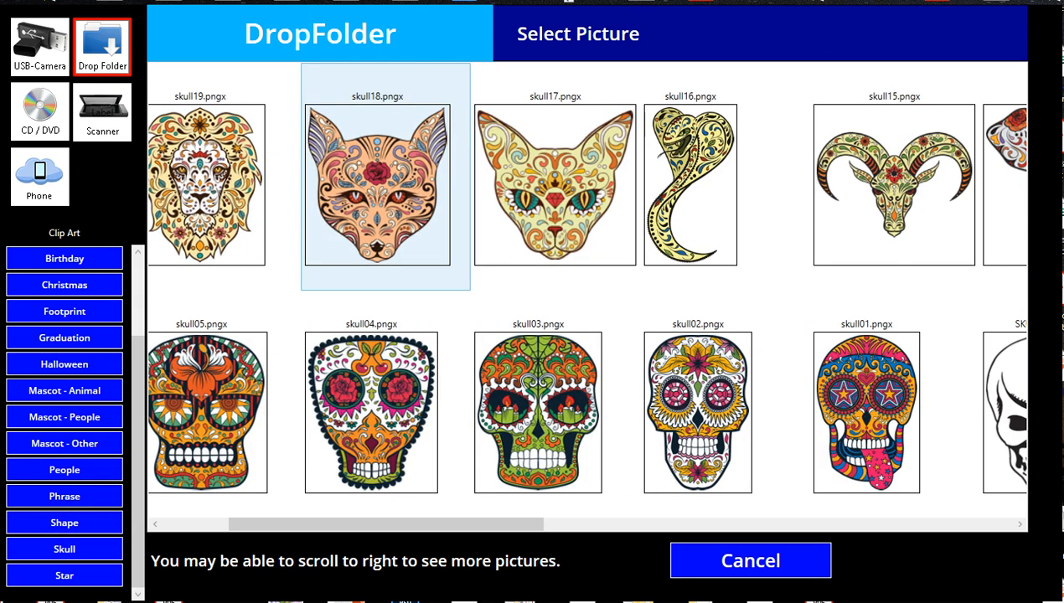
{"action": "scroll", "coordinate": [409, 184], "scroll_direction": "right", "scroll_amount": 10}
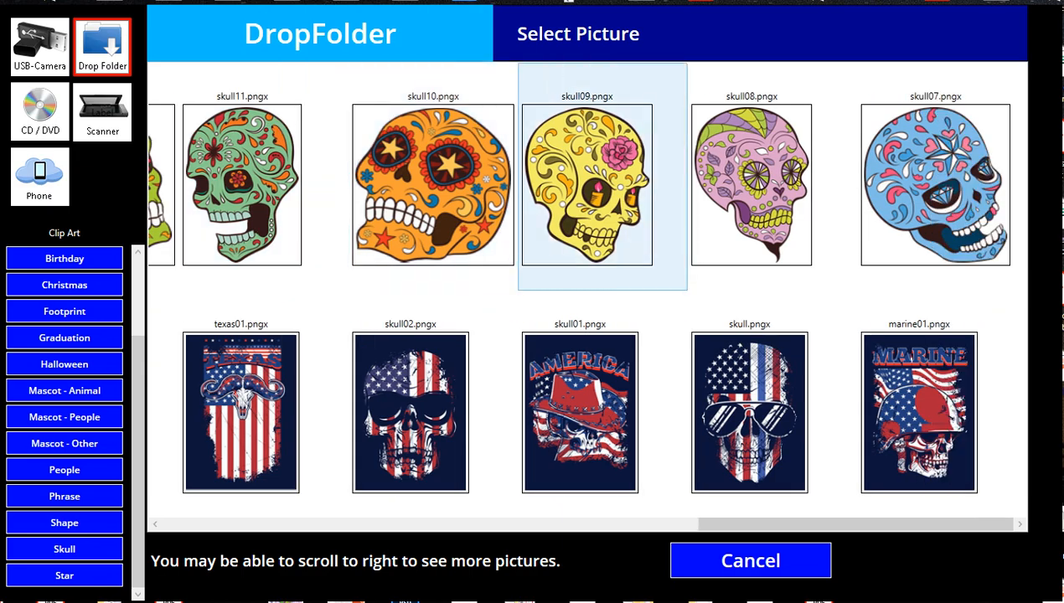
{"action": "left_click", "coordinate": [586, 184]}
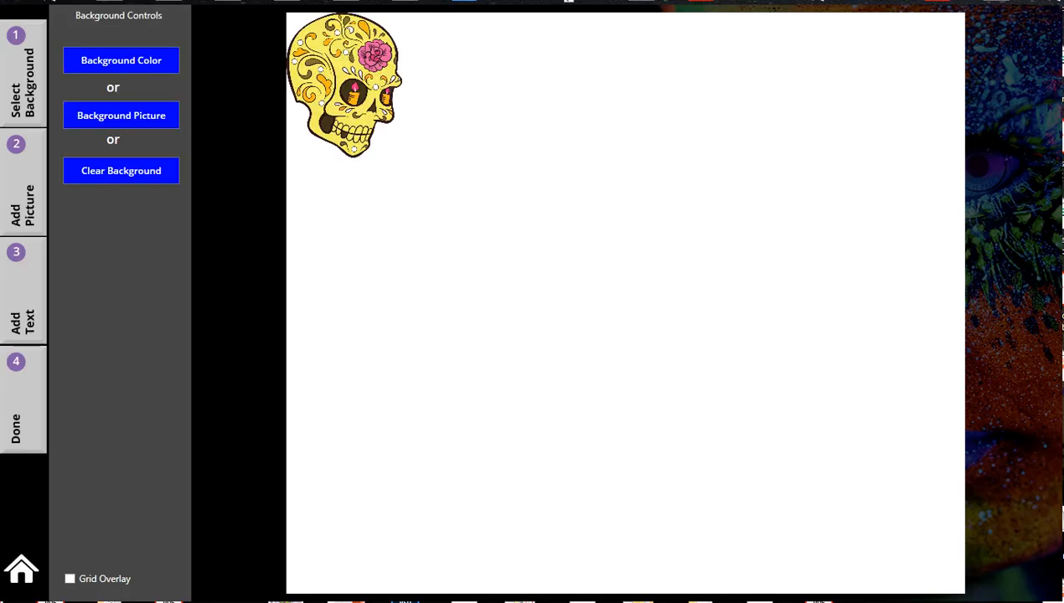
Step: Enlarge the skull to nearly the full height of the design and center it vertically and horizontally
{"action": "left_click", "coordinate": [344, 84]}
{"action": "left_click_drag", "start_coordinate": [343, 84], "coordinate": [459, 117]}
{"action": "left_click_drag", "start_coordinate": [516, 189], "coordinate": [817, 566]}
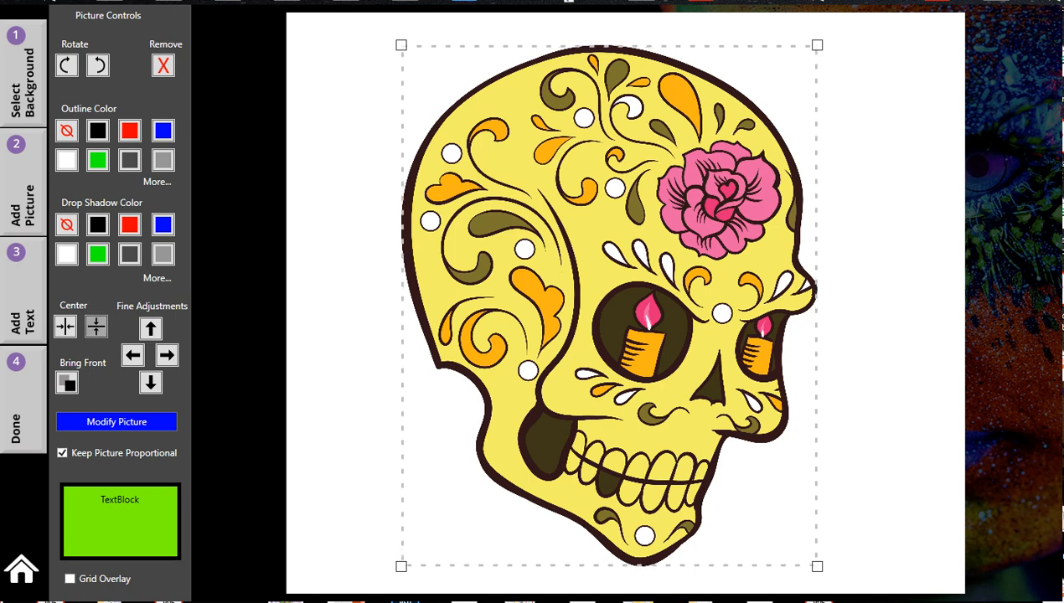
{"action": "left_click", "coordinate": [96, 327]}
{"action": "left_click", "coordinate": [65, 326]}
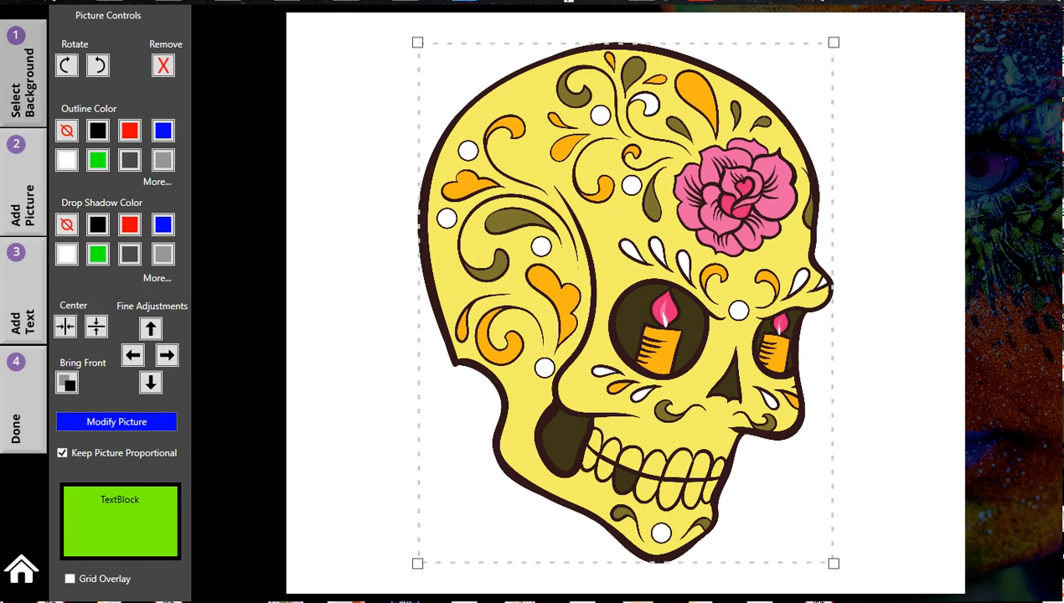
Step: Set the design's background color to black behind the skull
{"action": "left_click", "coordinate": [24, 75]}
{"action": "left_click", "coordinate": [120, 60]}
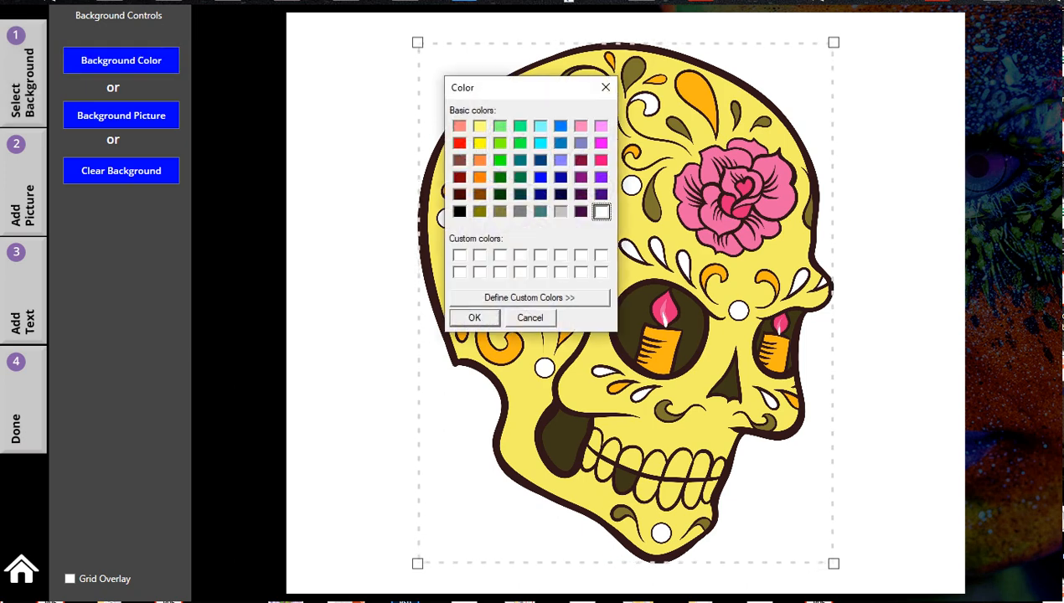
{"action": "left_click", "coordinate": [460, 212]}
{"action": "left_click", "coordinate": [474, 318]}
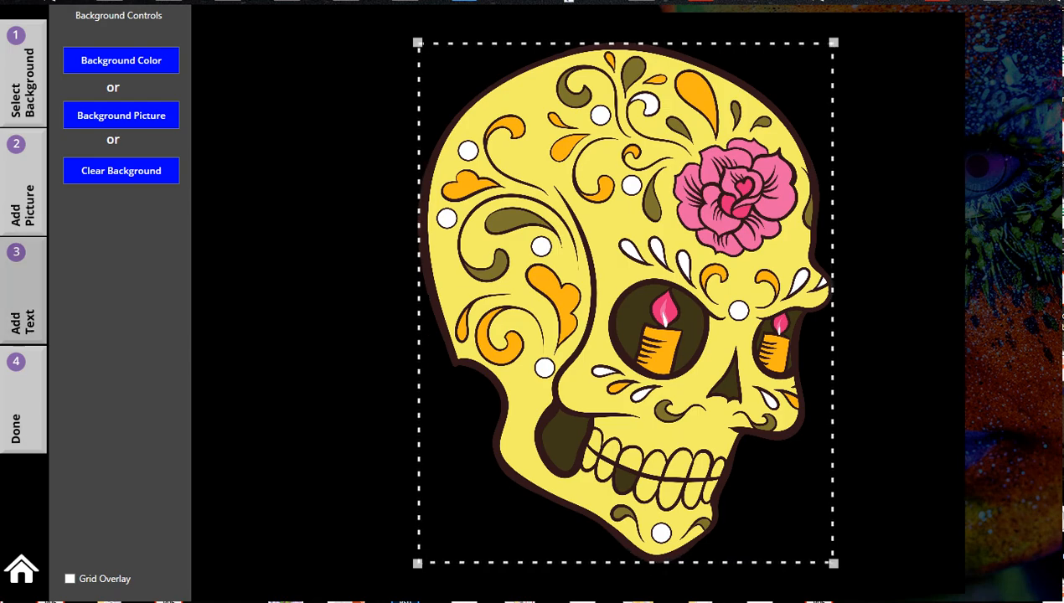
Step: Open the banner text entry and leave it without adding any text
{"action": "left_click", "coordinate": [24, 289]}
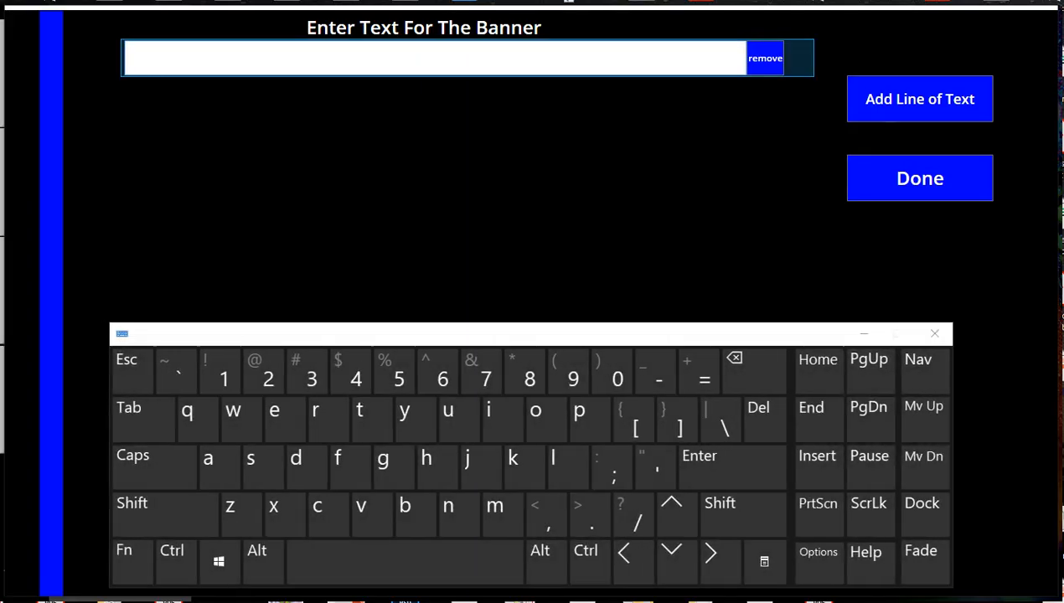
{"action": "left_click", "coordinate": [920, 178]}
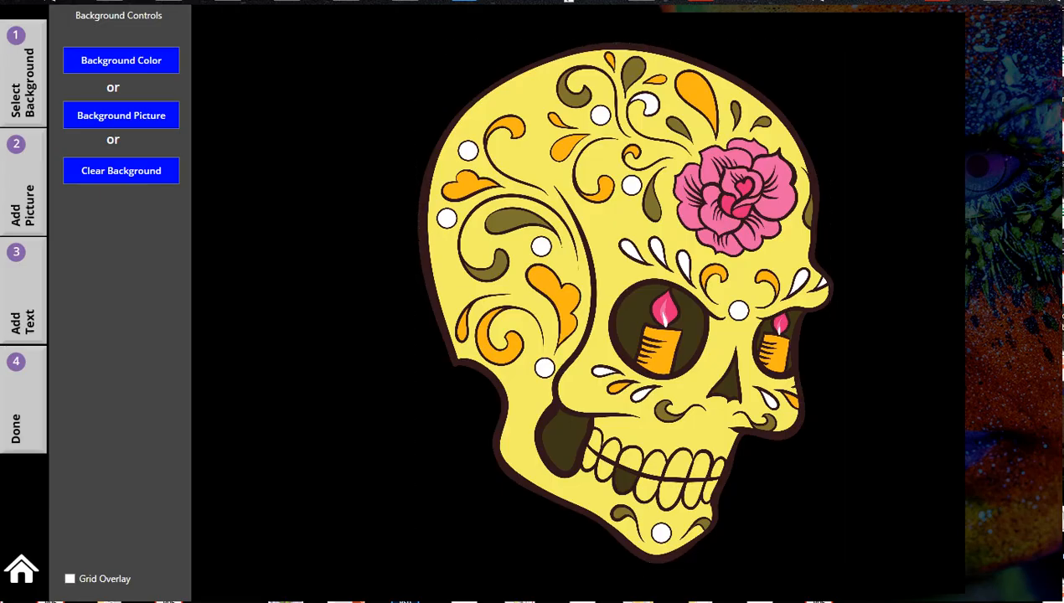
Step: Shrink the skull to roughly three quarters of its size and center it vertically and horizontally again
{"action": "left_click", "coordinate": [624, 303]}
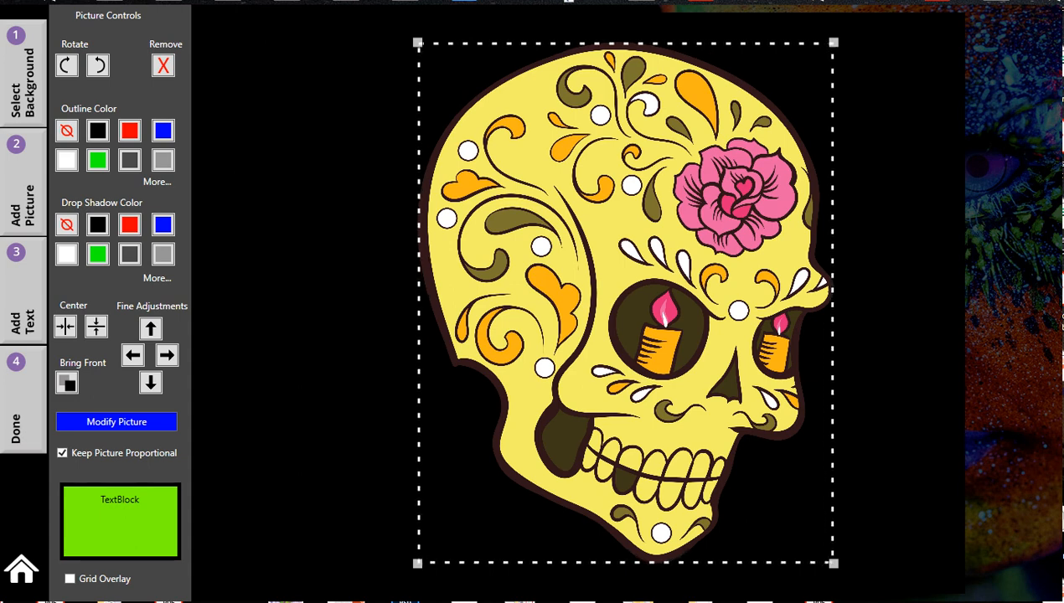
{"action": "left_click_drag", "start_coordinate": [833, 563], "coordinate": [741, 447]}
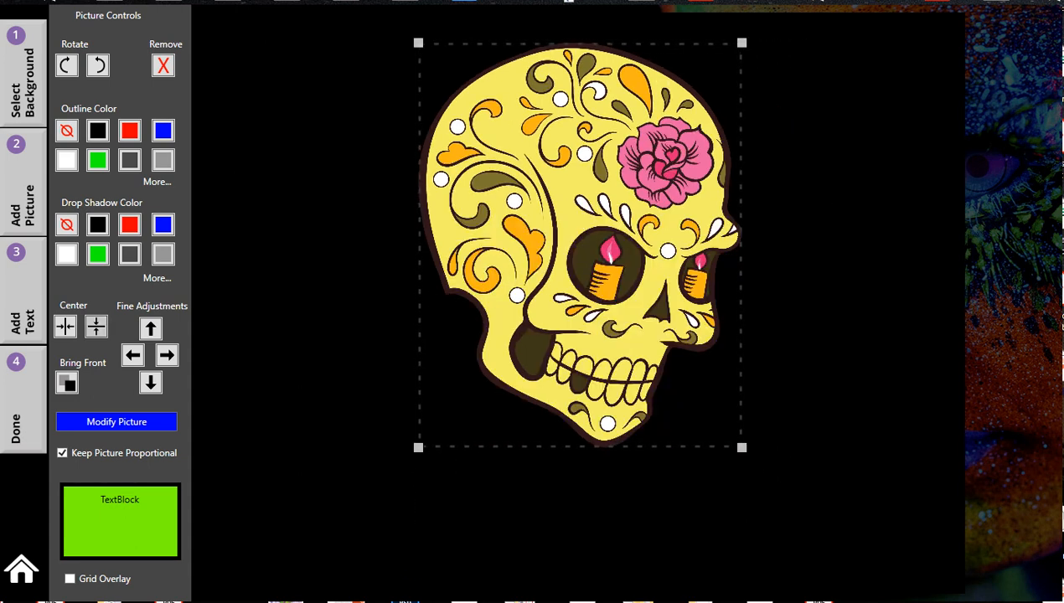
{"action": "left_click", "coordinate": [96, 326]}
{"action": "left_click", "coordinate": [65, 327]}
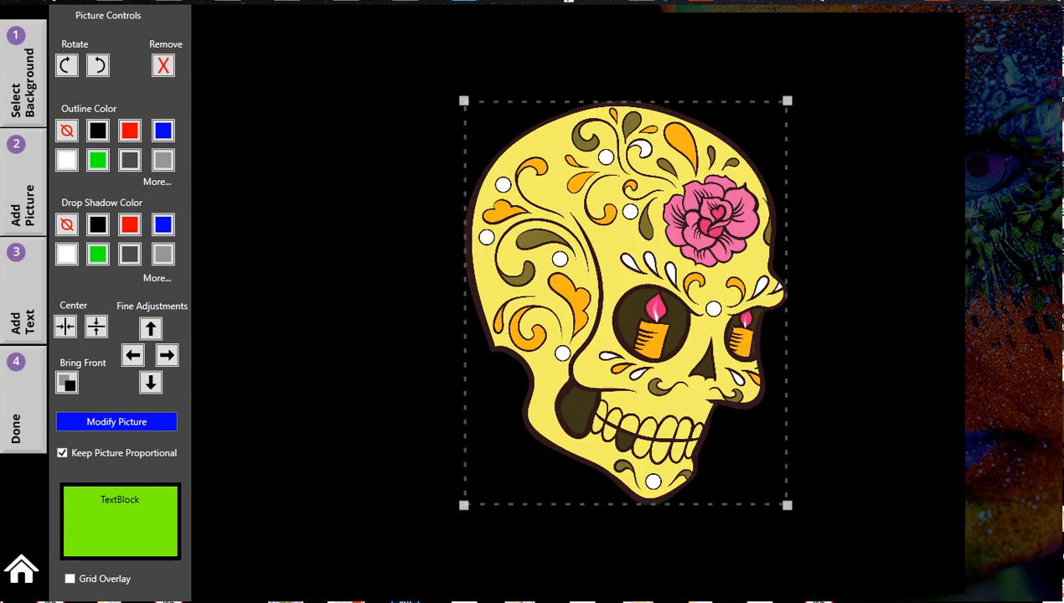
Step: Finish the design and accept the terms on illegal use and copyrighted images
{"action": "left_click", "coordinate": [23, 399]}
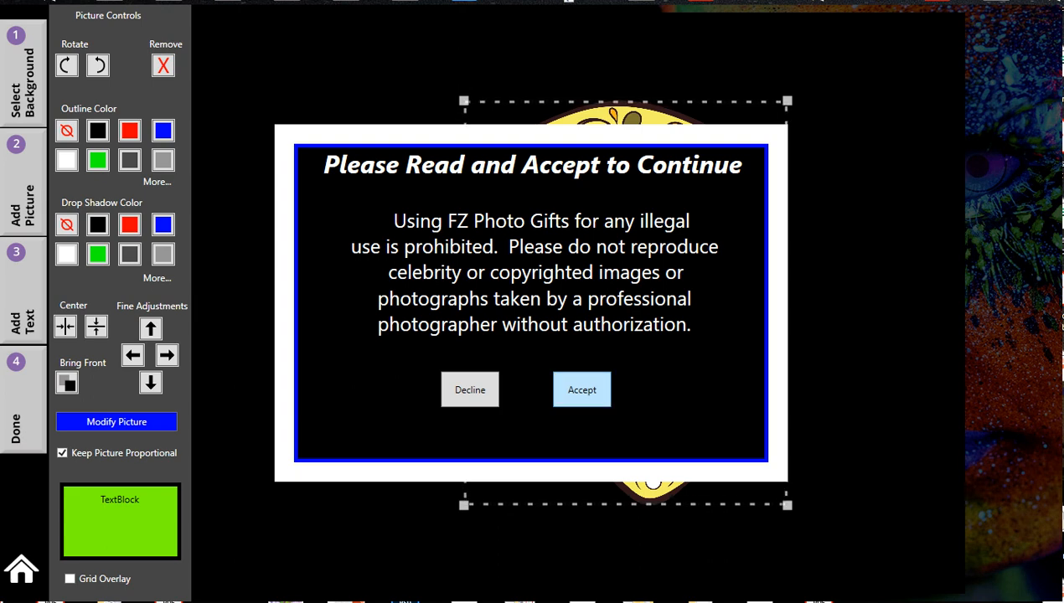
{"action": "left_click", "coordinate": [582, 390]}
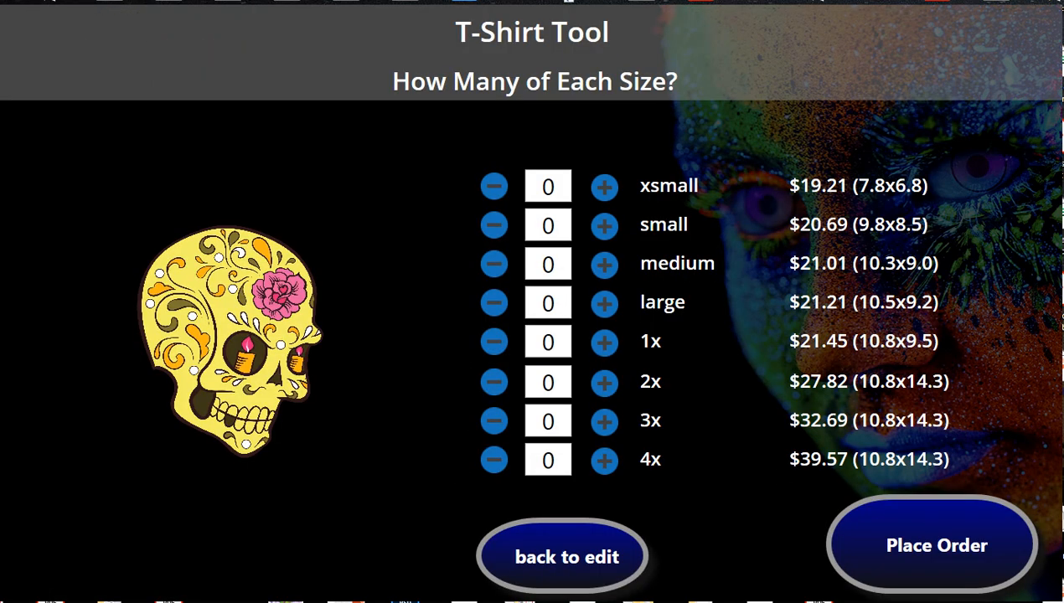
Step: Set the shirt quantities to 2 xsmall, 6 small, 6 medium, 3 large and 1 in size 1x
{"action": "left_click", "coordinate": [604, 186]}
{"action": "left_click", "coordinate": [604, 186]}
{"action": "left_click", "coordinate": [604, 225]}
{"action": "left_click", "coordinate": [604, 226]}
{"action": "left_click", "coordinate": [604, 226]}
{"action": "left_click", "coordinate": [604, 226]}
{"action": "left_click", "coordinate": [604, 225]}
{"action": "left_click", "coordinate": [604, 225]}
{"action": "left_click", "coordinate": [604, 265]}
{"action": "left_click", "coordinate": [604, 264]}
{"action": "left_click", "coordinate": [604, 264]}
{"action": "left_click", "coordinate": [604, 265]}
{"action": "left_click", "coordinate": [604, 265]}
{"action": "left_click", "coordinate": [604, 264]}
{"action": "left_click", "coordinate": [604, 304]}
{"action": "left_click", "coordinate": [604, 303]}
{"action": "left_click", "coordinate": [604, 304]}
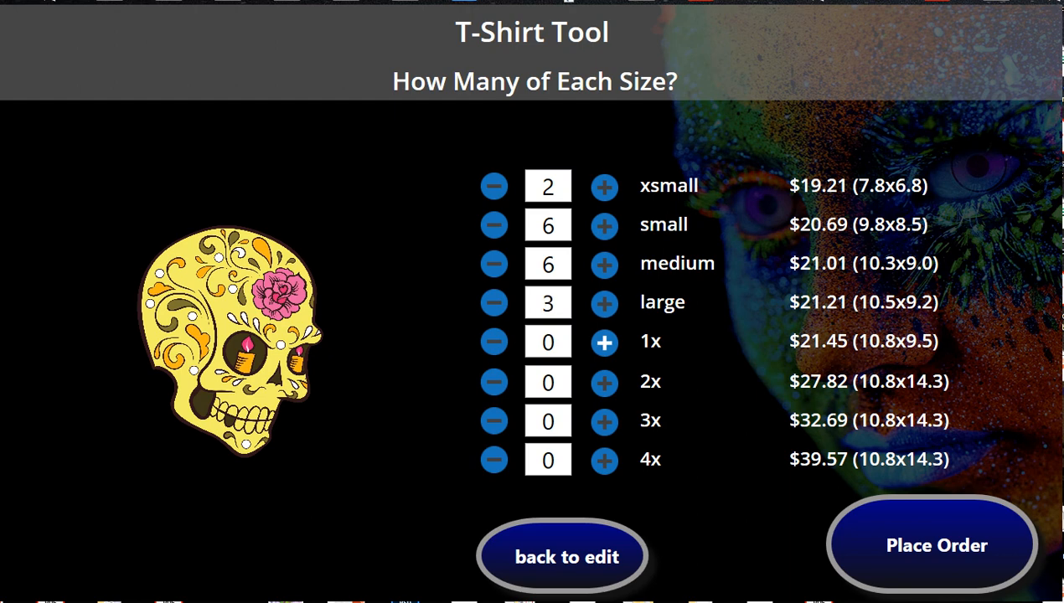
{"action": "left_click", "coordinate": [604, 343]}
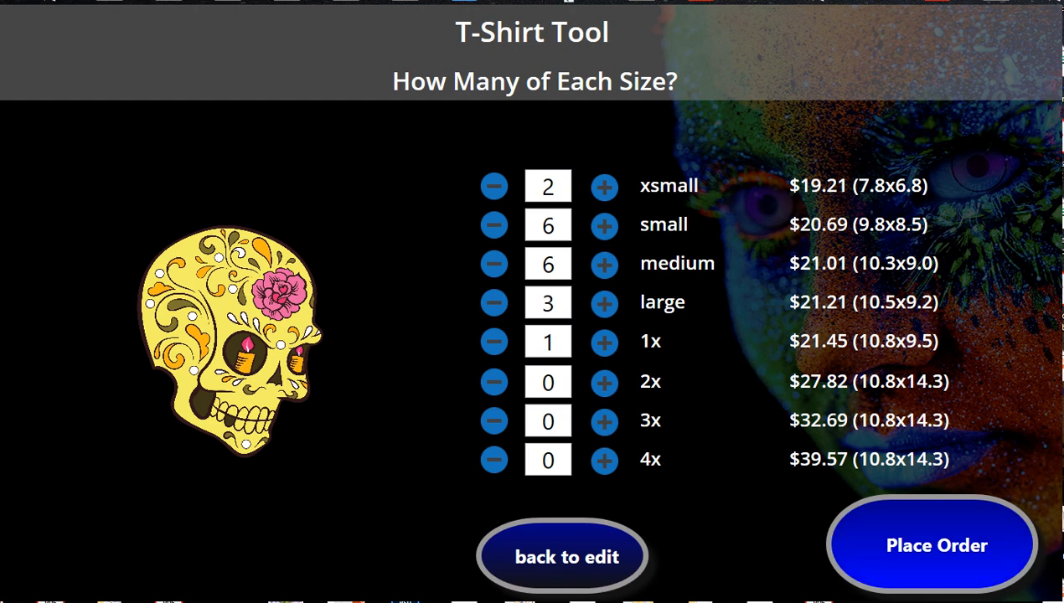
Step: Place the order without adding more designs, and submit the passcode to print
{"action": "left_click", "coordinate": [932, 545]}
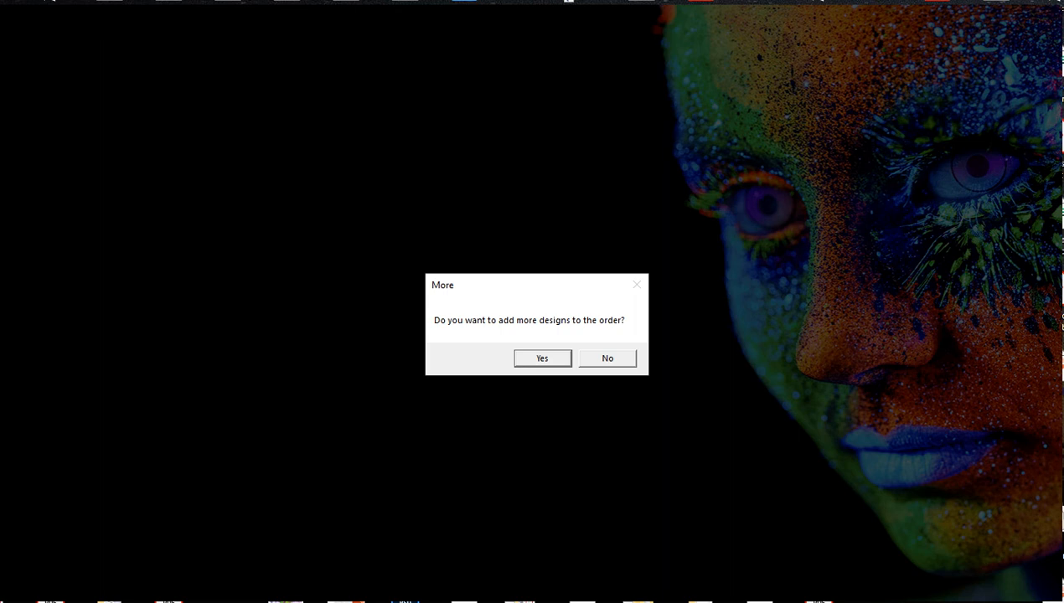
{"action": "left_click", "coordinate": [607, 359]}
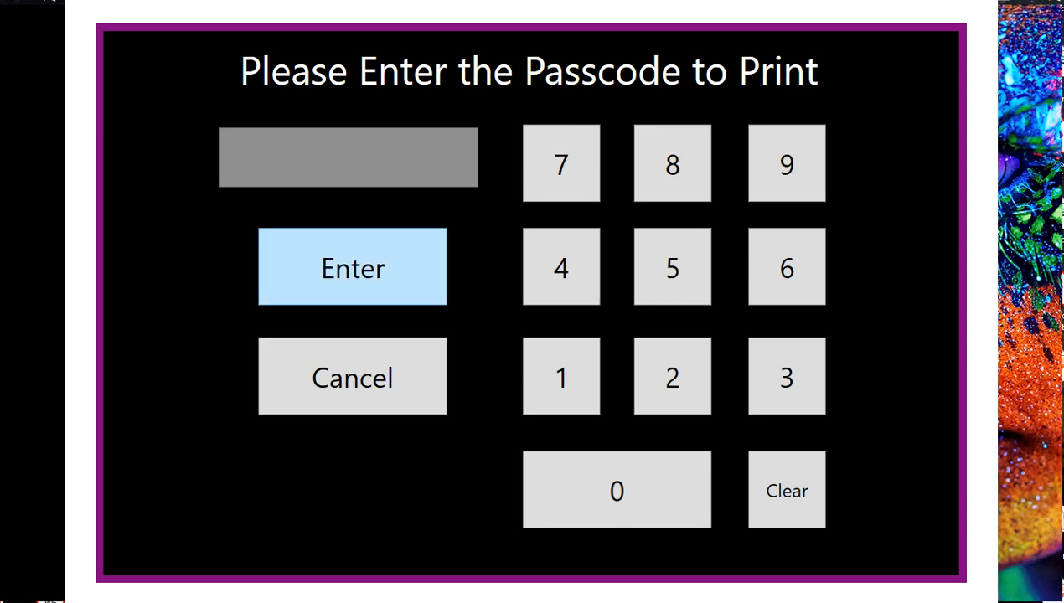
{"action": "left_click", "coordinate": [353, 267]}
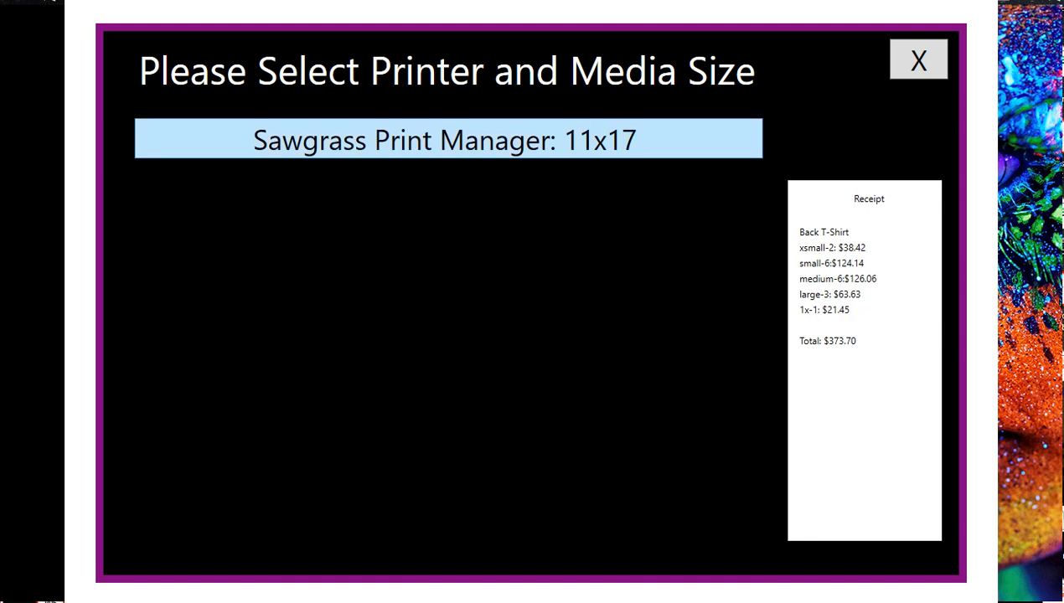
Step: Send the order to Sawgrass Print Manager: 11x17 and choose Polyester as the print material
{"action": "left_click", "coordinate": [448, 139]}
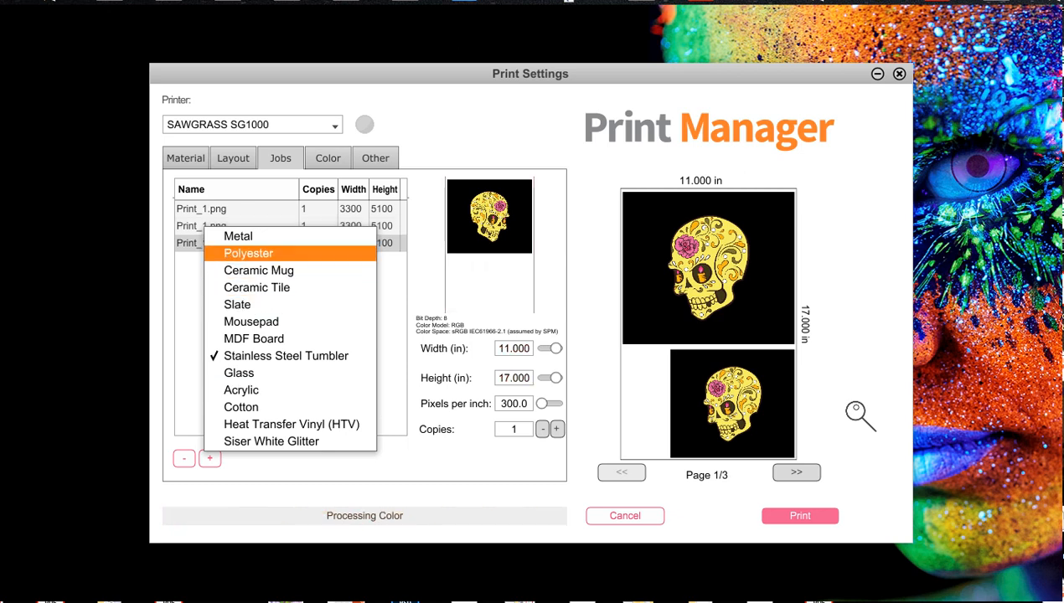
{"action": "left_click", "coordinate": [249, 253]}
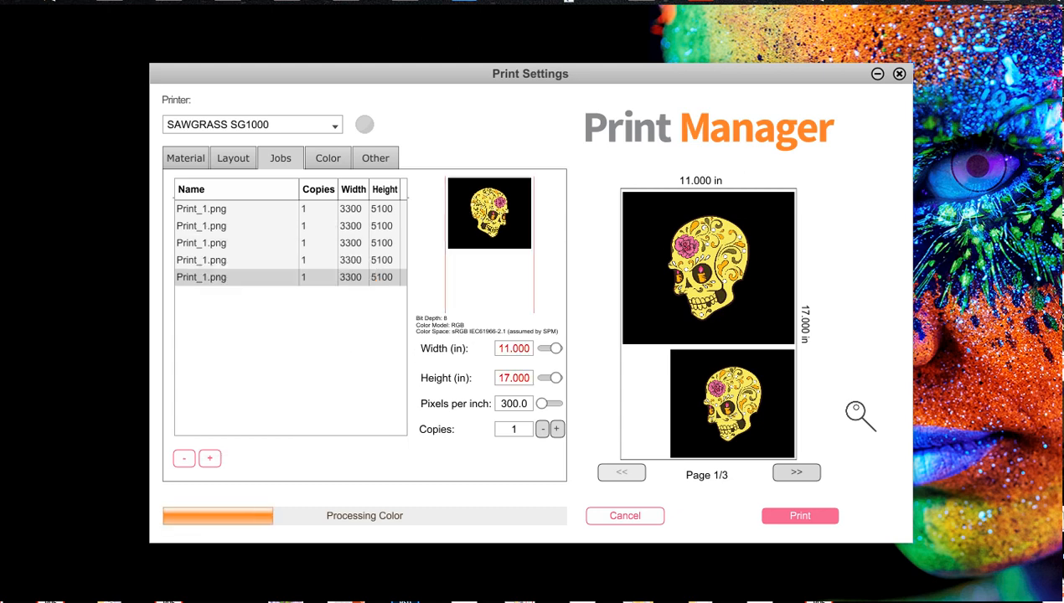